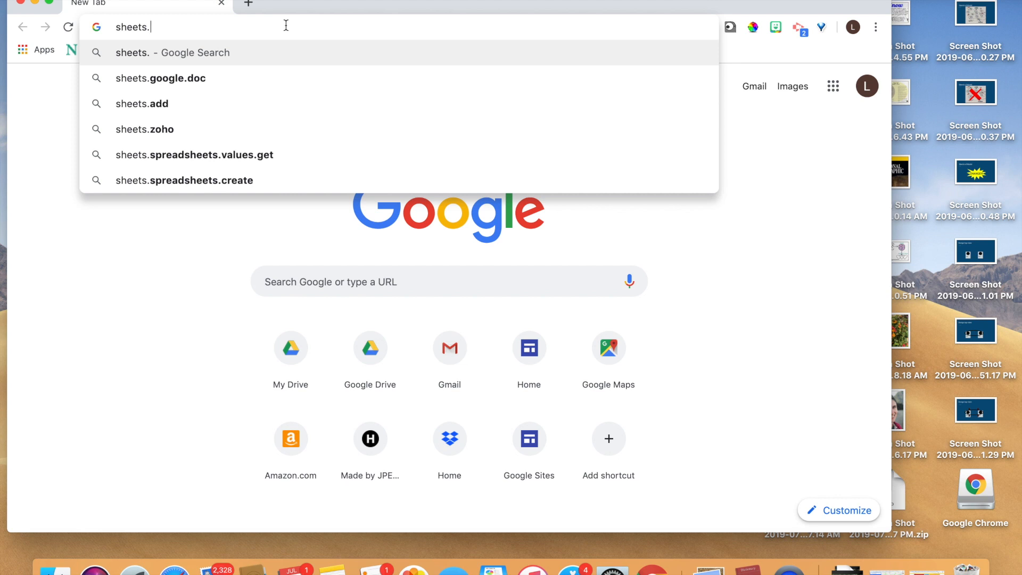
Step: Create a blank spreadsheet in Google Sheets and name it "Plant Height Fake Data"
key("Return")
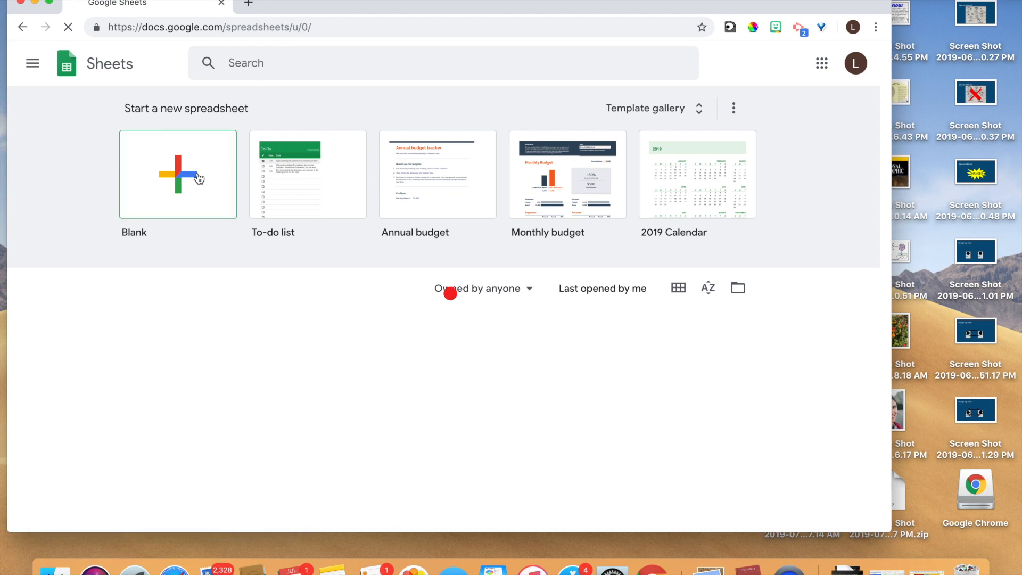
left_click(197, 174)
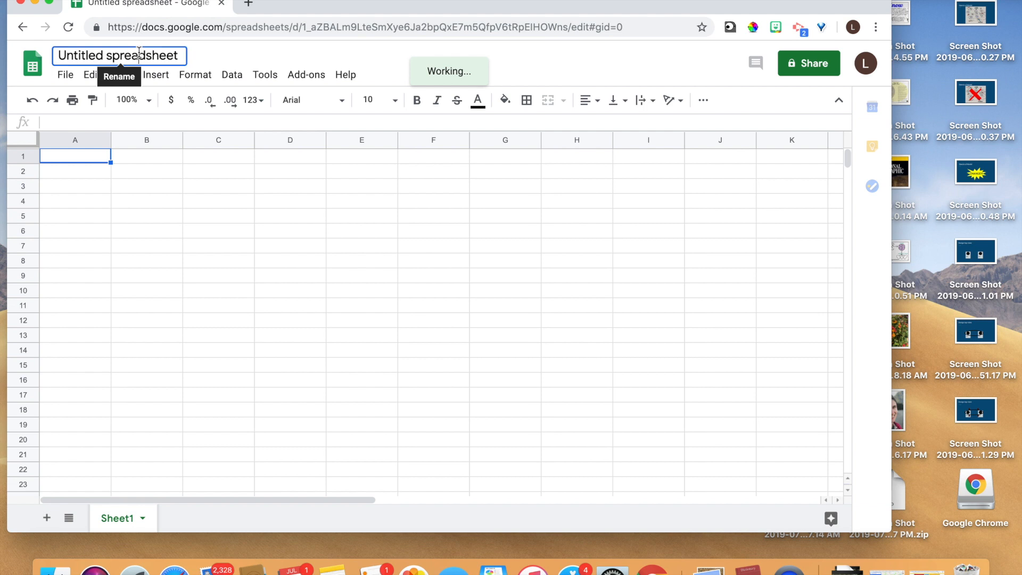
left_click(138, 53)
type("Plant Height")
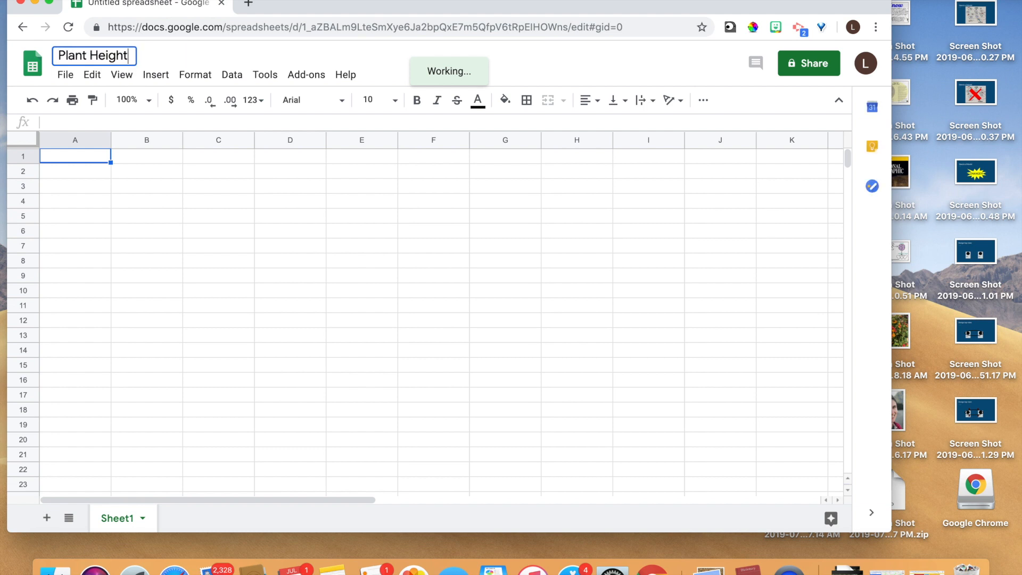
type(" Fake Data")
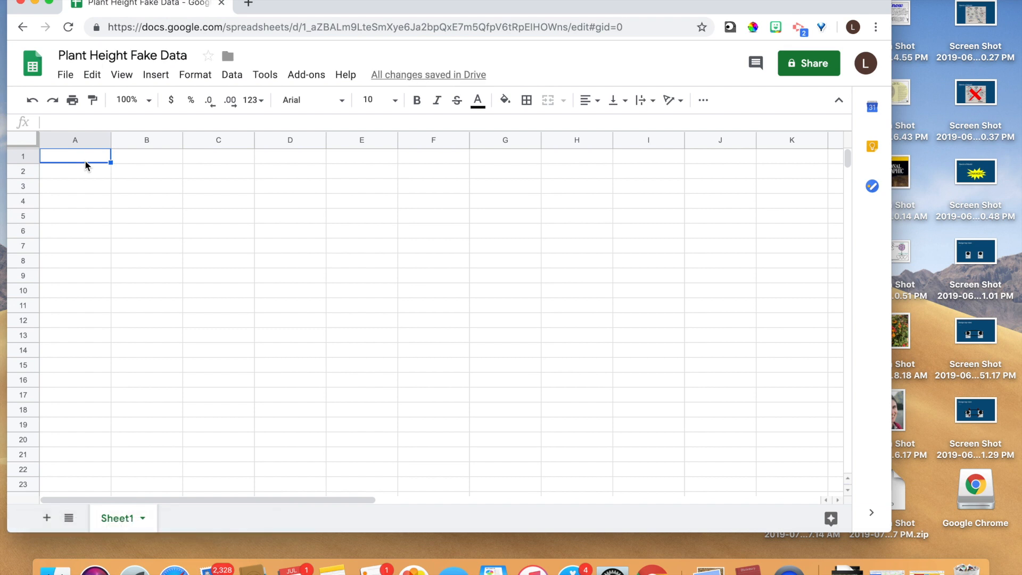
left_click_drag(380, 5, 418, 3)
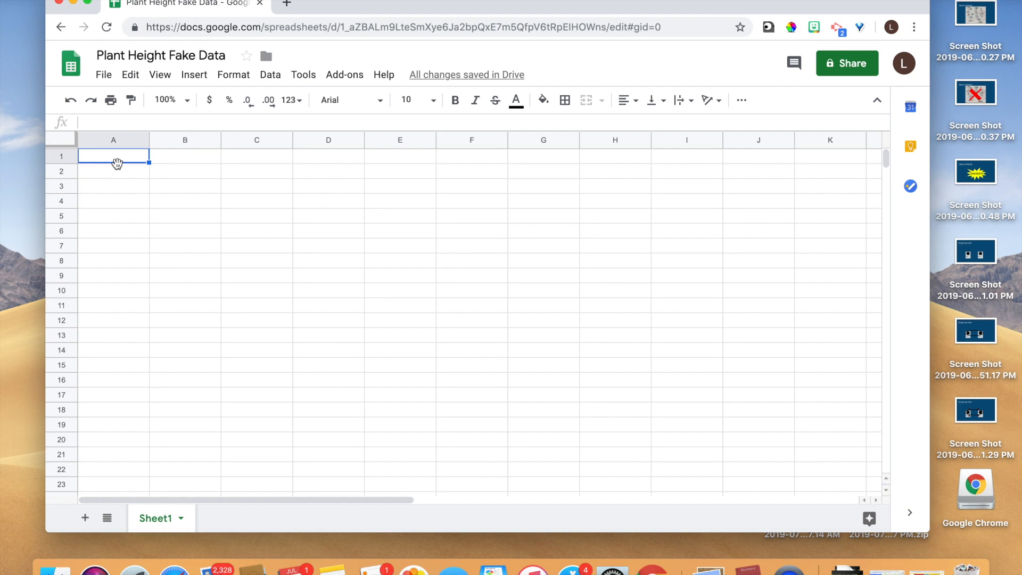
Step: Enter the row labels "Days" in A1 and "Height" in A2
type("Day")
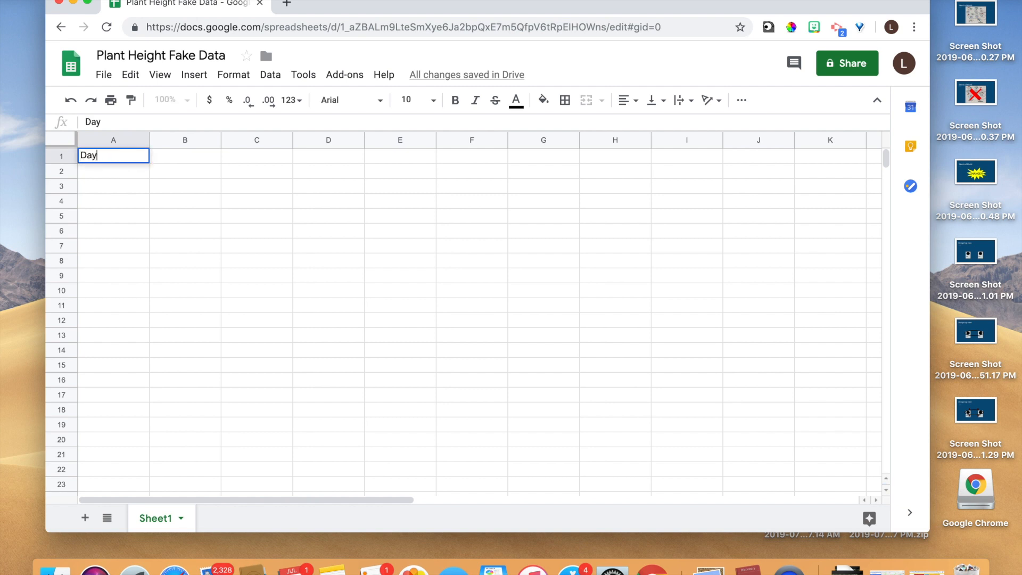
type("s")
key("Return")
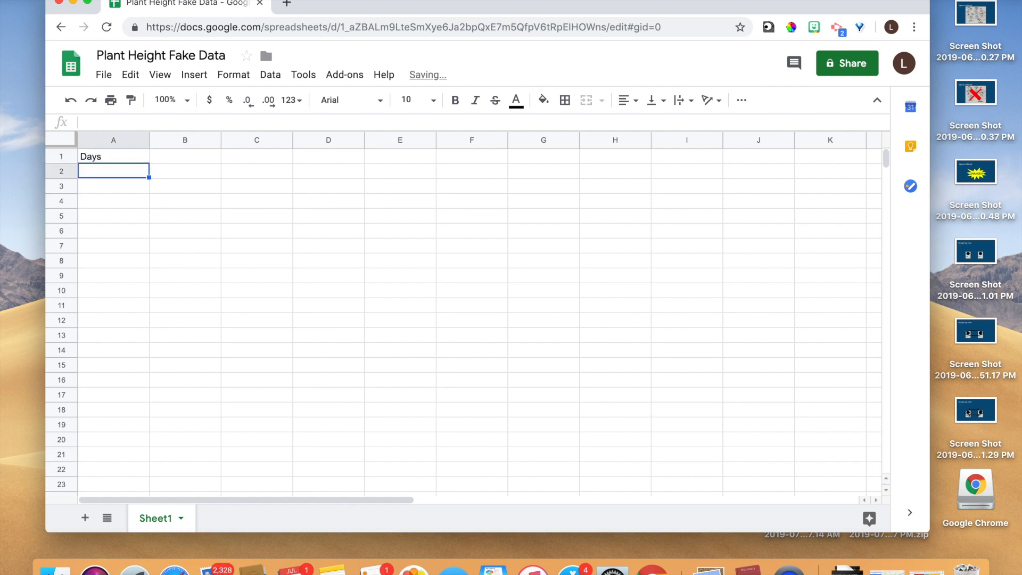
type("Height")
key("Return")
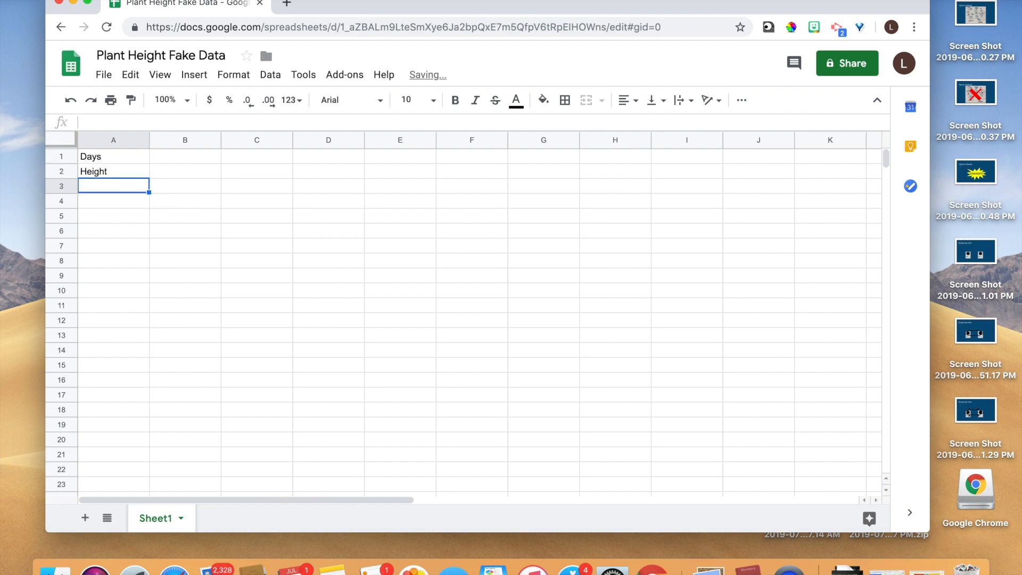
Step: Fill the Days row from B1 to J1 with the numbers 0 through 8
left_click(195, 159)
type("0")
key("Tab")
type("1")
key("Tab")
type("2")
key("Tab")
type("3")
key("Tab")
type("4")
key("Tab")
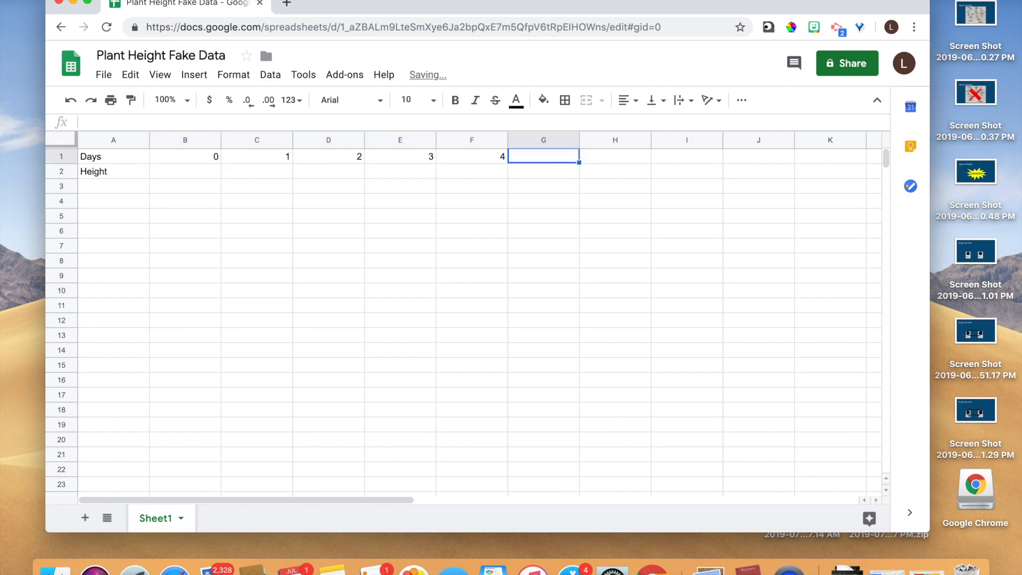
type("5")
key("Tab")
type("6")
key("Tab")
type("7")
key("Tab")
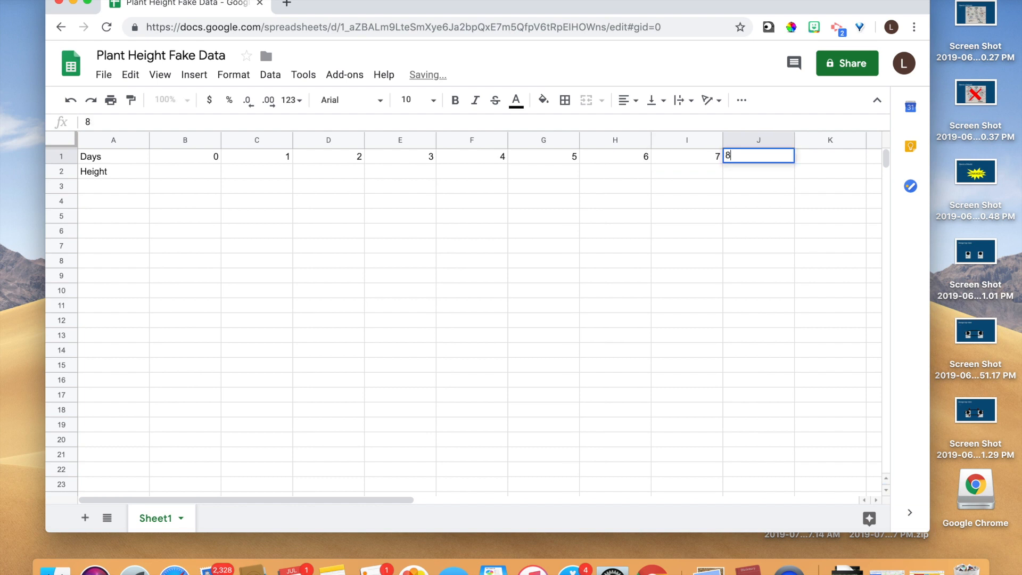
type("8")
key("Tab")
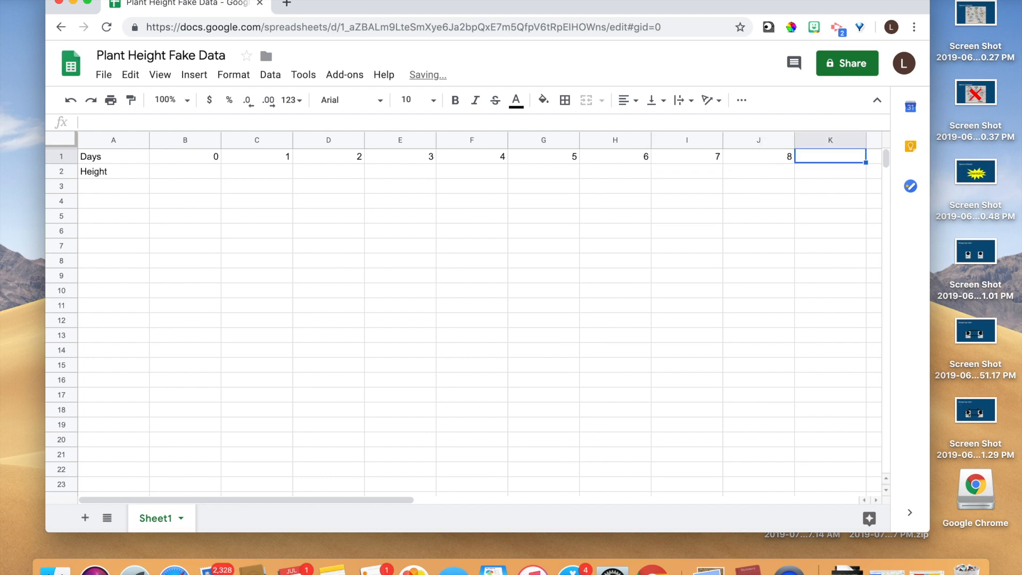
Step: Fill the Height row from B2 to J2 with 1, 2, 3, 3, 4, 5.5, 6, 7 and 7
left_click(194, 173)
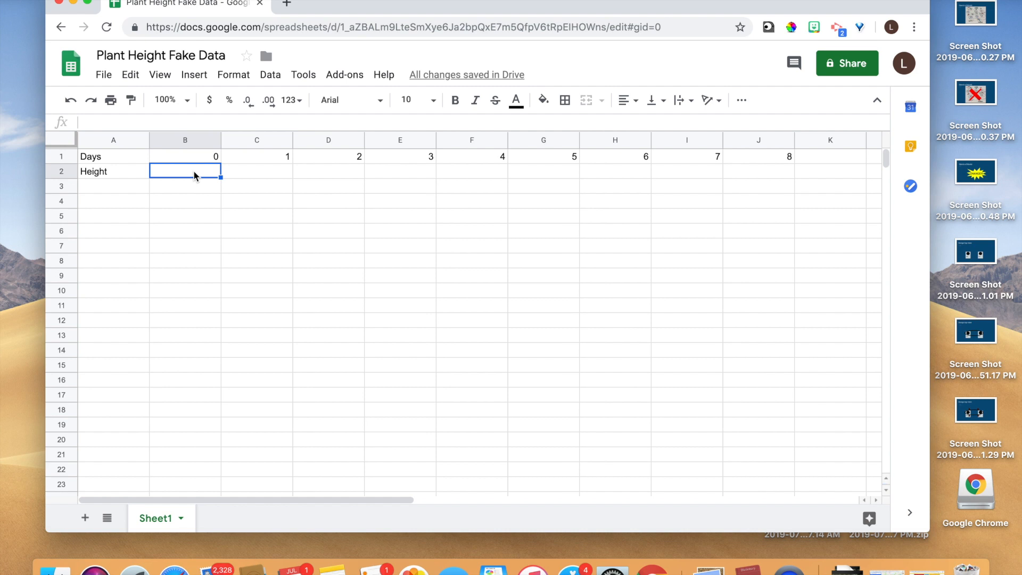
type("1")
key("Tab")
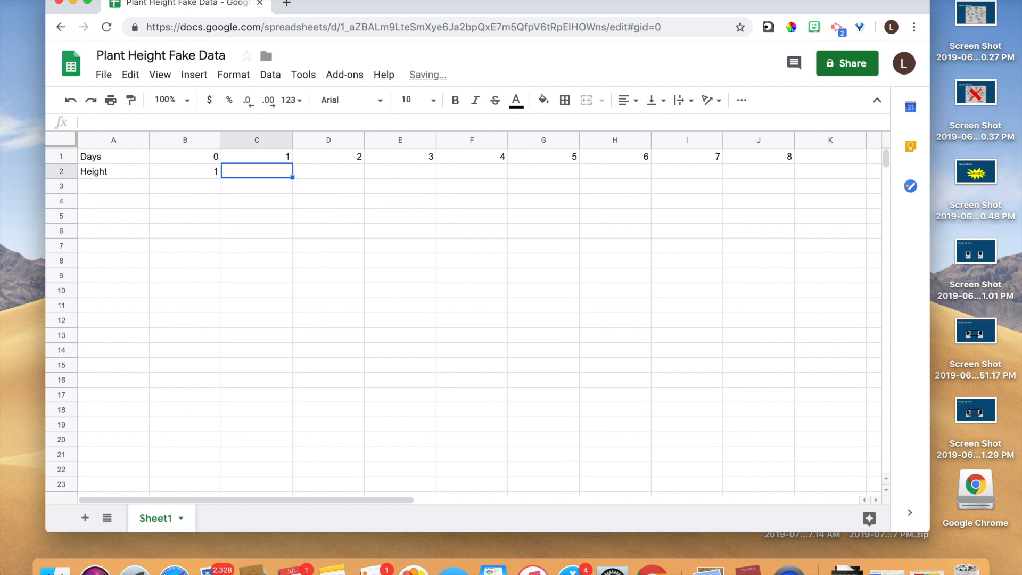
type("2")
key("Tab")
type("3")
key("Tab")
type("3")
key("Tab")
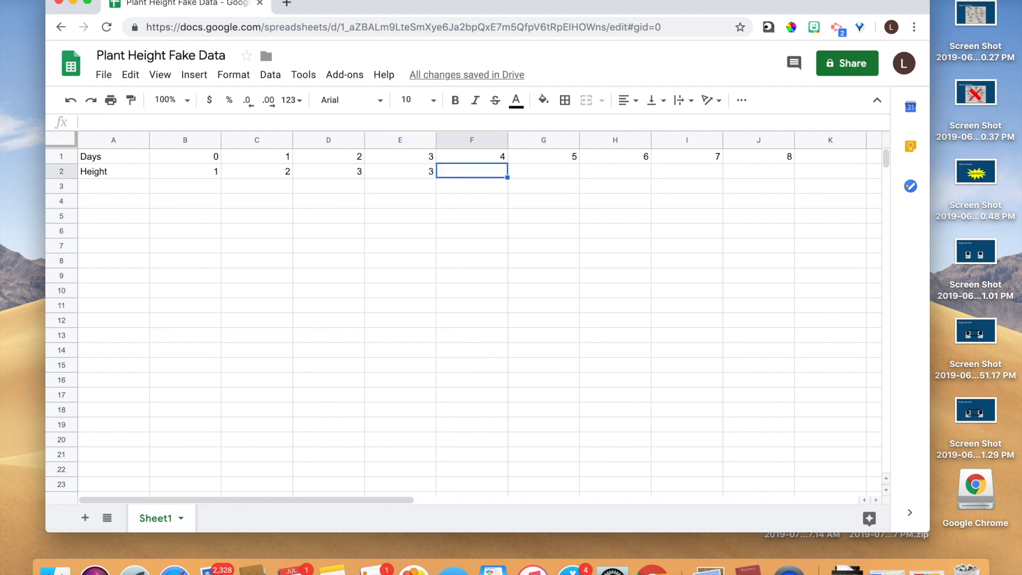
type("4")
key("Tab")
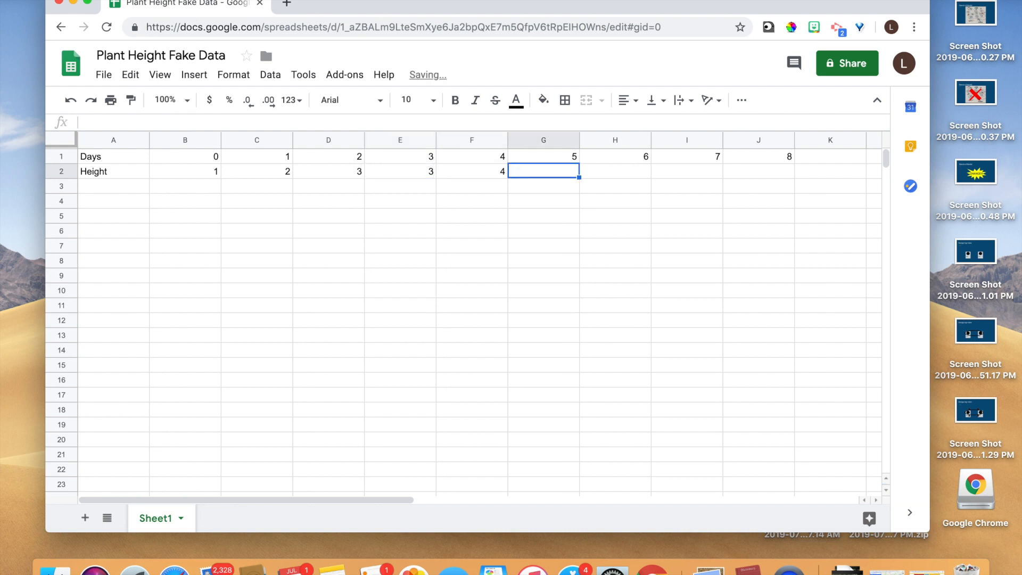
type("5.6")
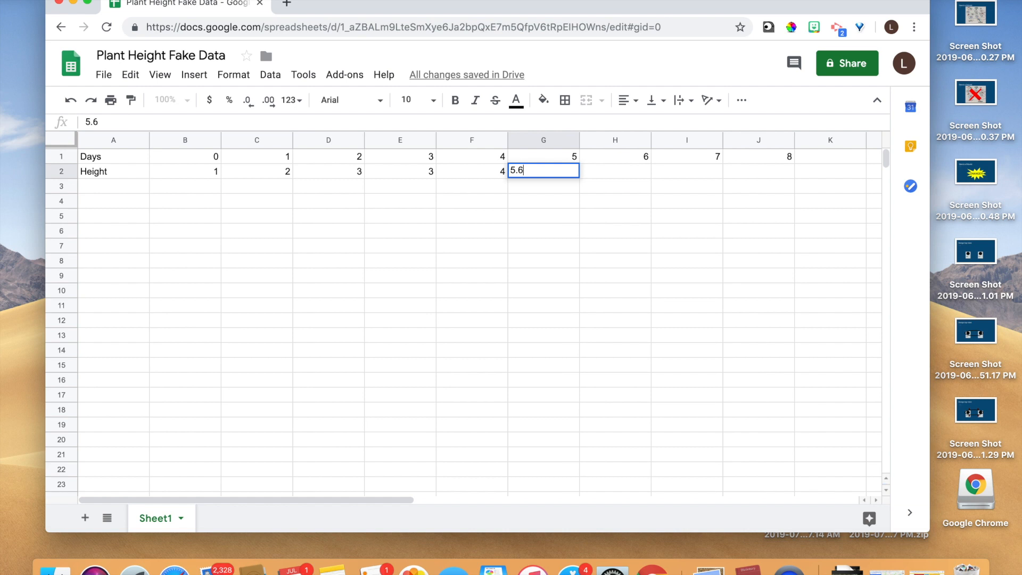
key("BackSpace")
type("5")
key("Tab")
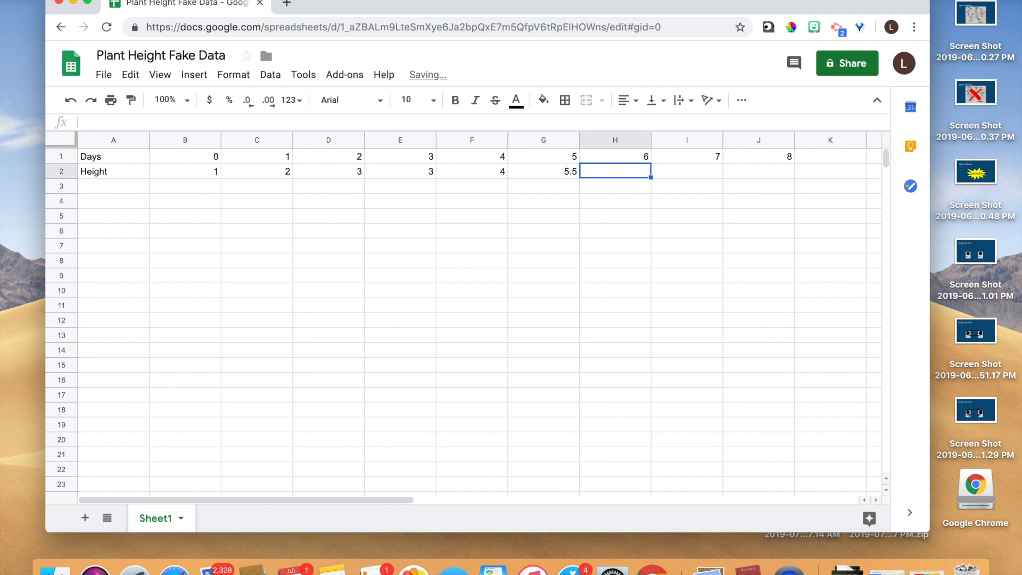
type("6")
key("Tab")
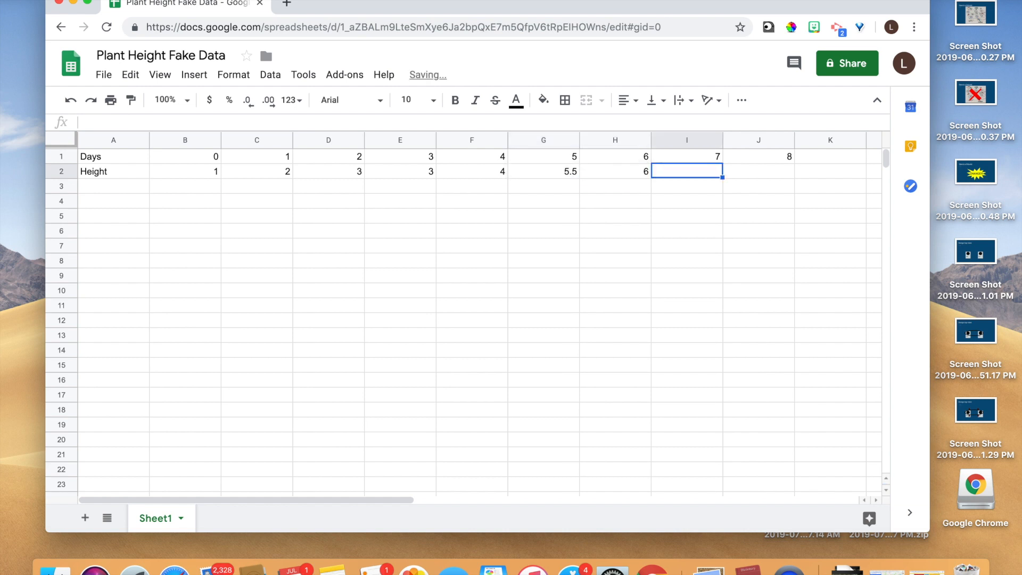
type("7")
key("Tab")
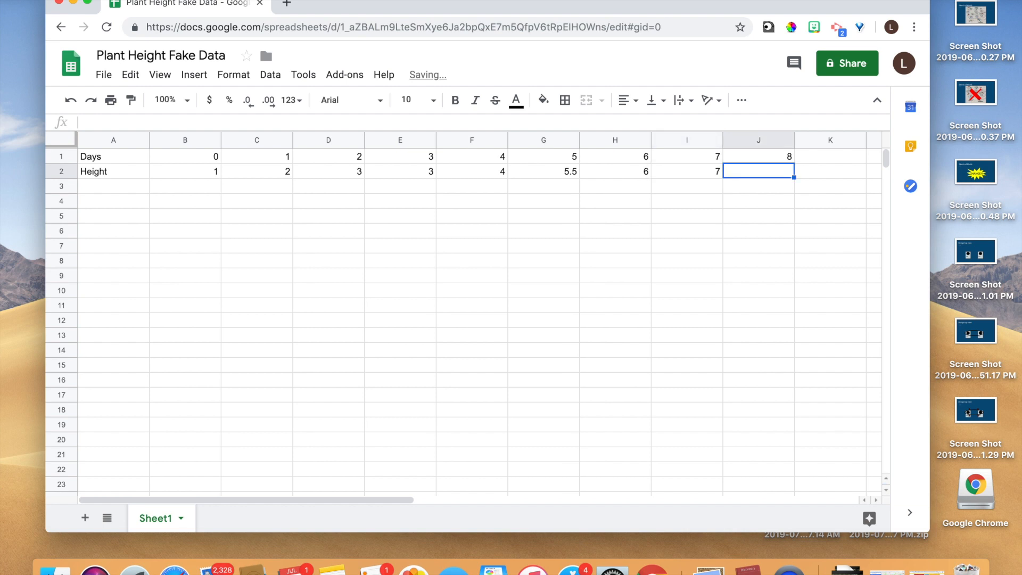
type("7")
key("Return")
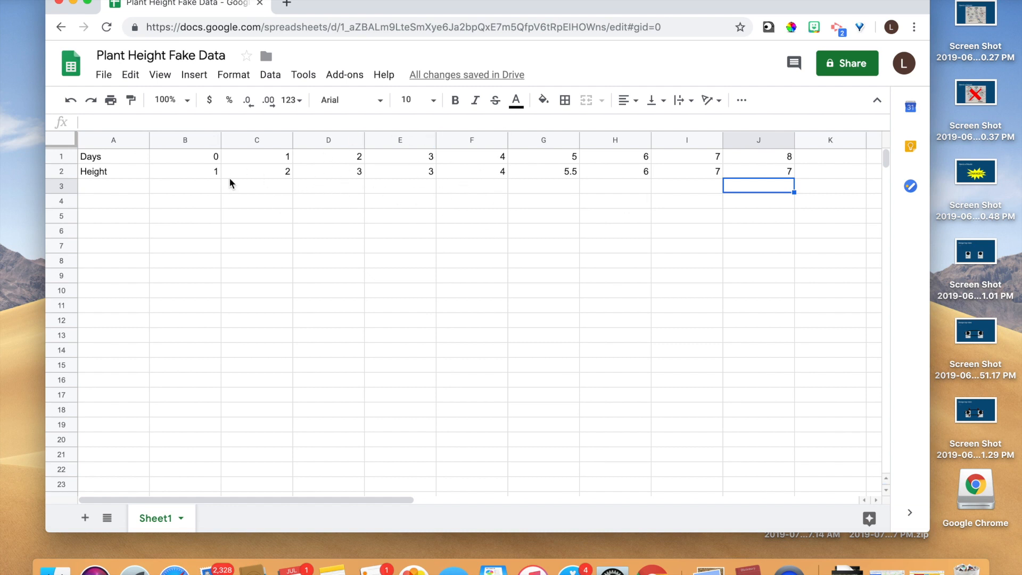
Step: Copy the data table A1:J2 and paste the duplicate starting at A6
left_click(206, 173)
left_click(204, 159)
left_click_drag(94, 157, 762, 174)
key("super+c")
left_click(121, 220)
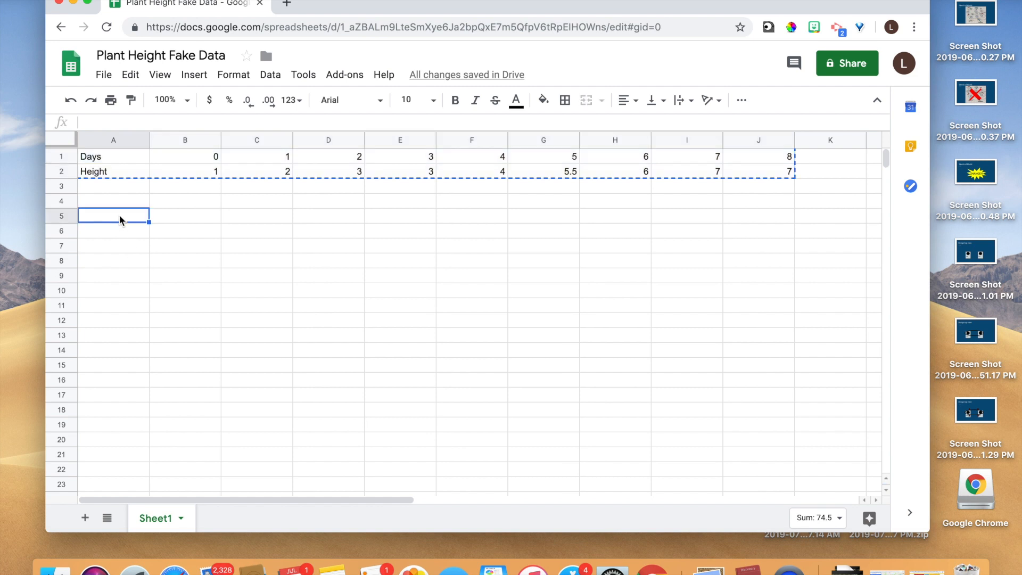
left_click(116, 232)
key("super+v")
Step: Change the copied day values in B6, C6 and D6 to "0 days", "1 days" and "2 days"
left_click(188, 230)
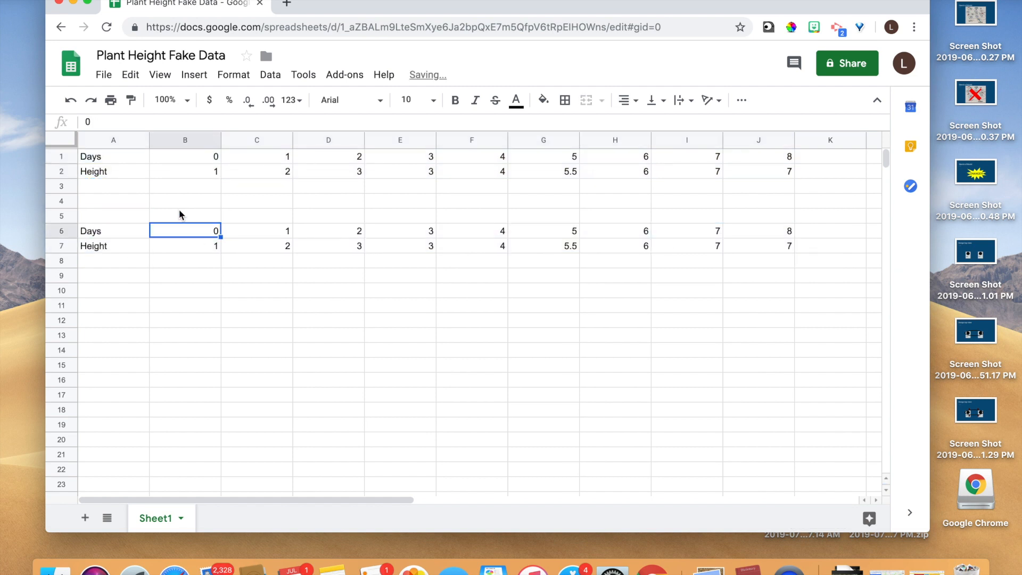
type("0 days")
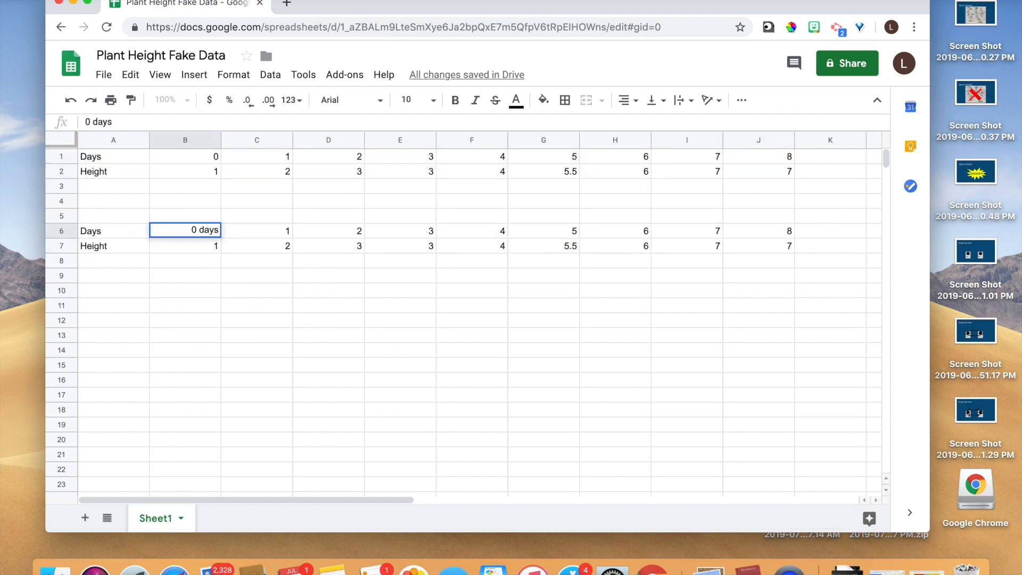
left_click(254, 228)
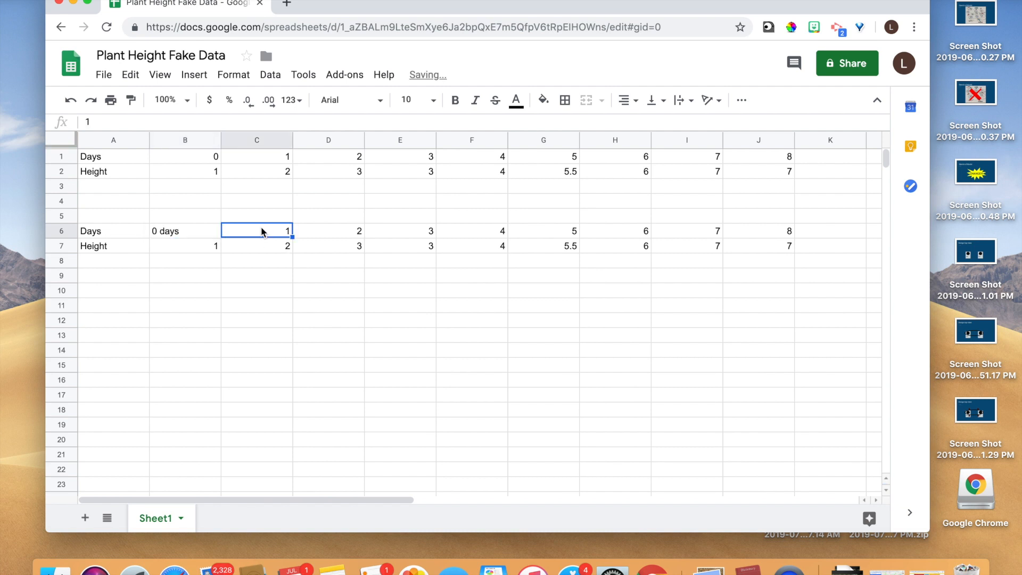
left_click(126, 118)
type("days")
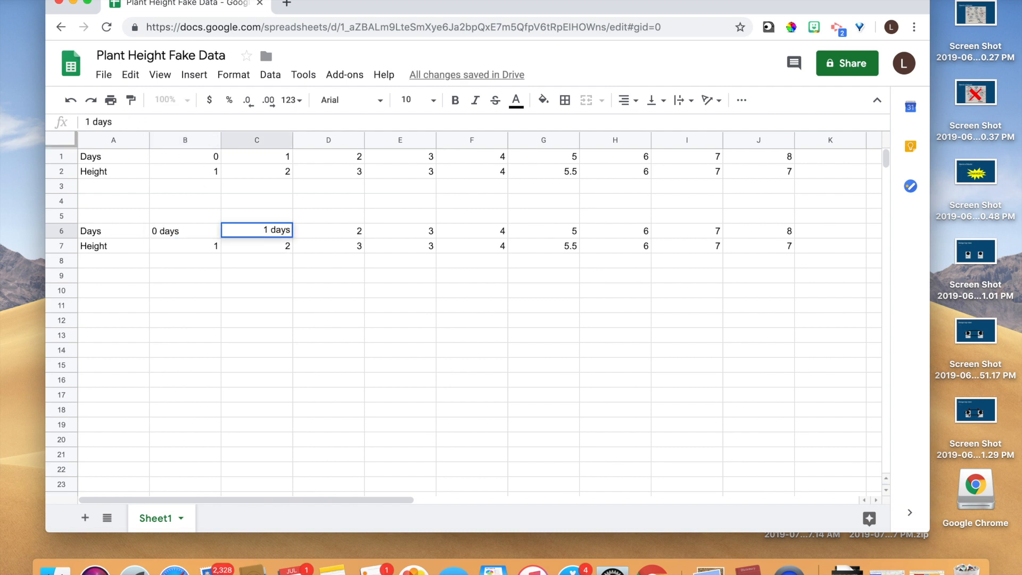
left_click(336, 228)
left_click(126, 118)
type("days")
key("BackSpace")
key("BackSpace")
key("BackSpace")
key("BackSpace")
key("BackSpace")
type("days")
Step: Change the copied height values in B7, C7 and D7 to "1 day", "2 days" and "3 days"
left_click(168, 246)
left_click(116, 121)
type("day")
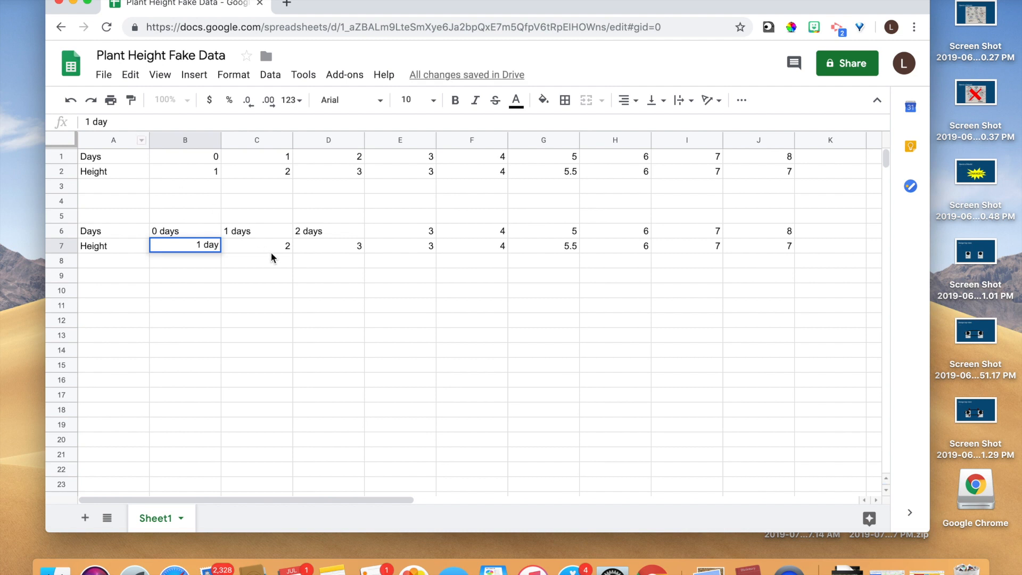
left_click(271, 251)
left_click(119, 122)
type("days")
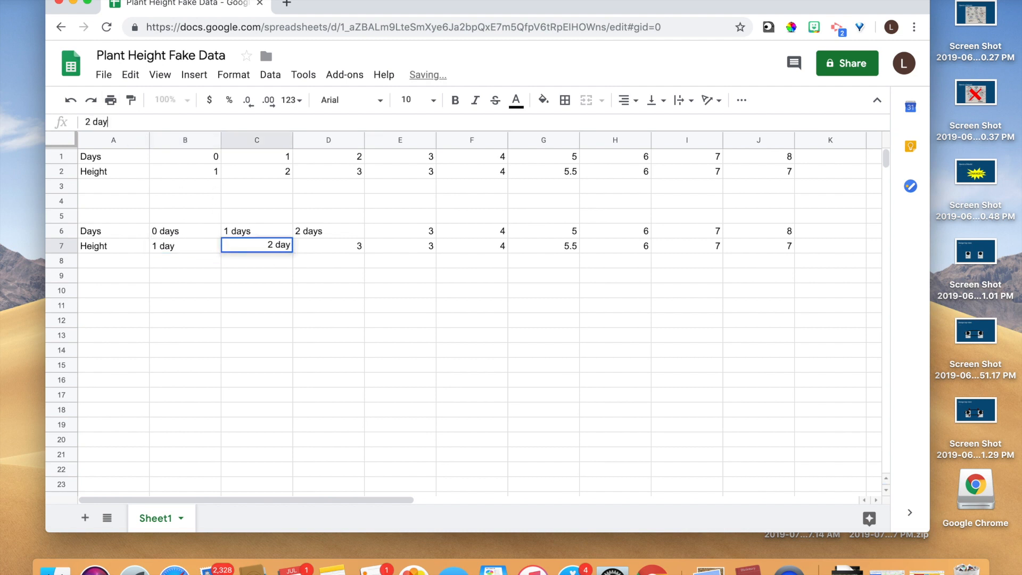
left_click(327, 244)
left_click(173, 122)
type("days")
key("Return")
left_click(217, 362)
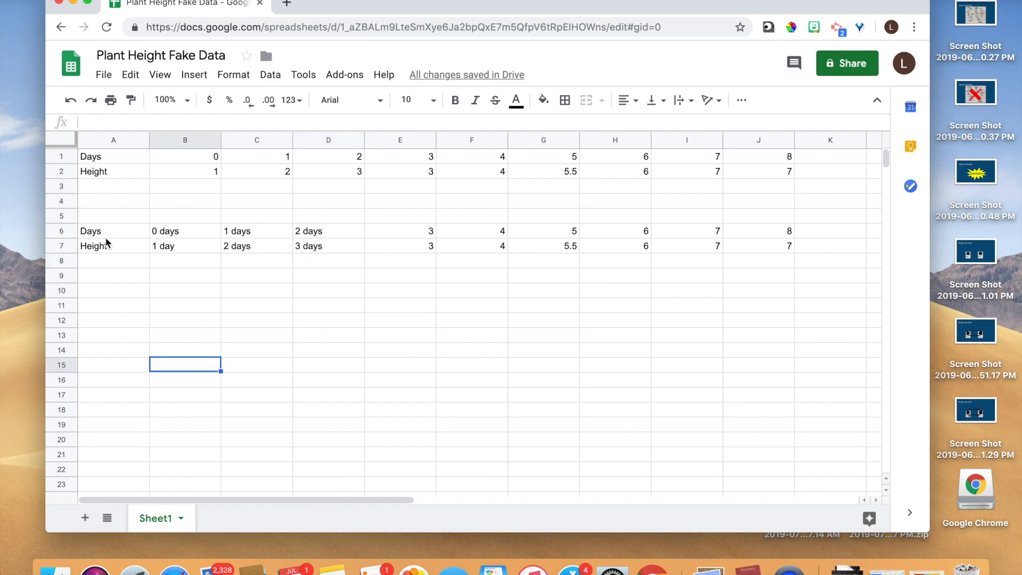
Step: Try to chart the unit-labelled range A6:D7, move the chart below the data, and delete it
left_click_drag(98, 233, 343, 252)
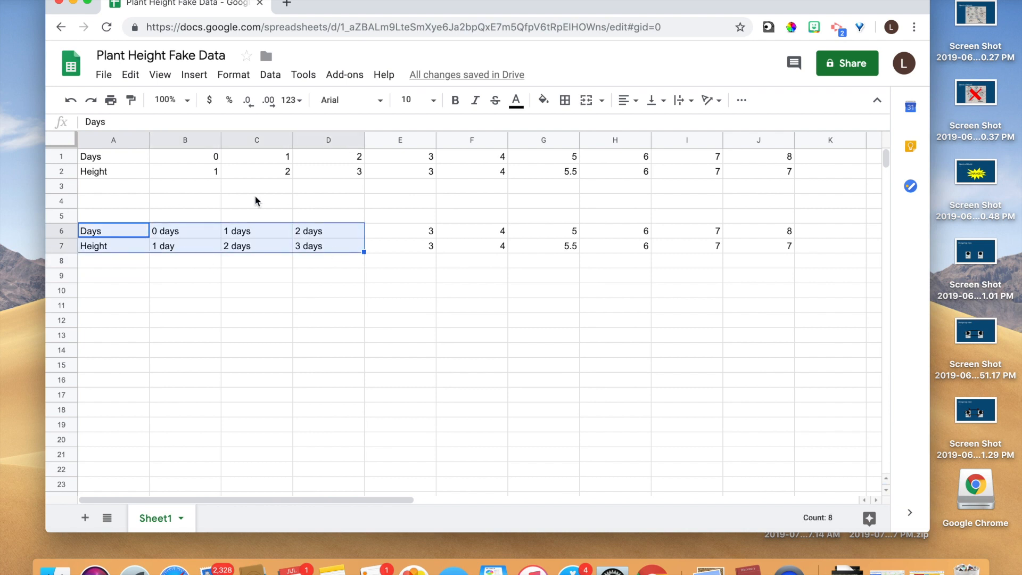
left_click(191, 74)
left_click(241, 275)
mouse_move(390, 8)
left_mouse_down()
mouse_move(431, 170)
mouse_move(405, 4)
left_mouse_up()
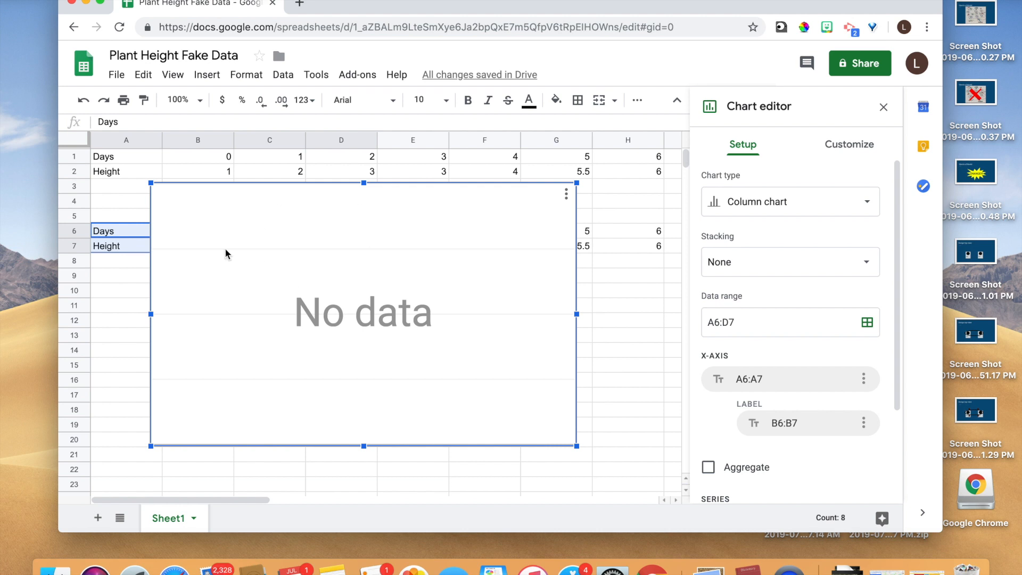
left_click_drag(269, 213, 257, 324)
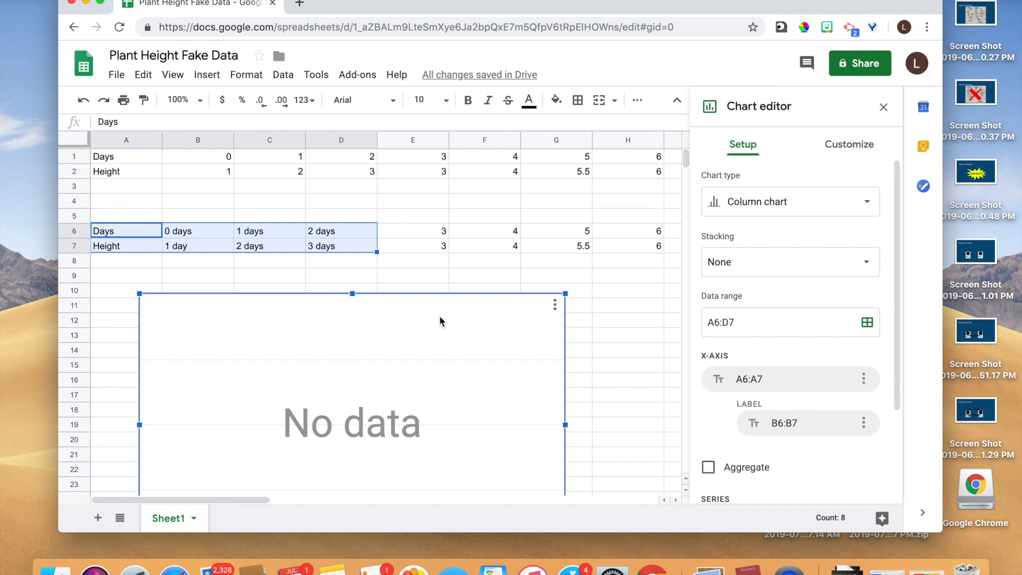
key("Delete")
Step: Insert a chart from the number-only data in A1:J2
left_click_drag(133, 154, 770, 174)
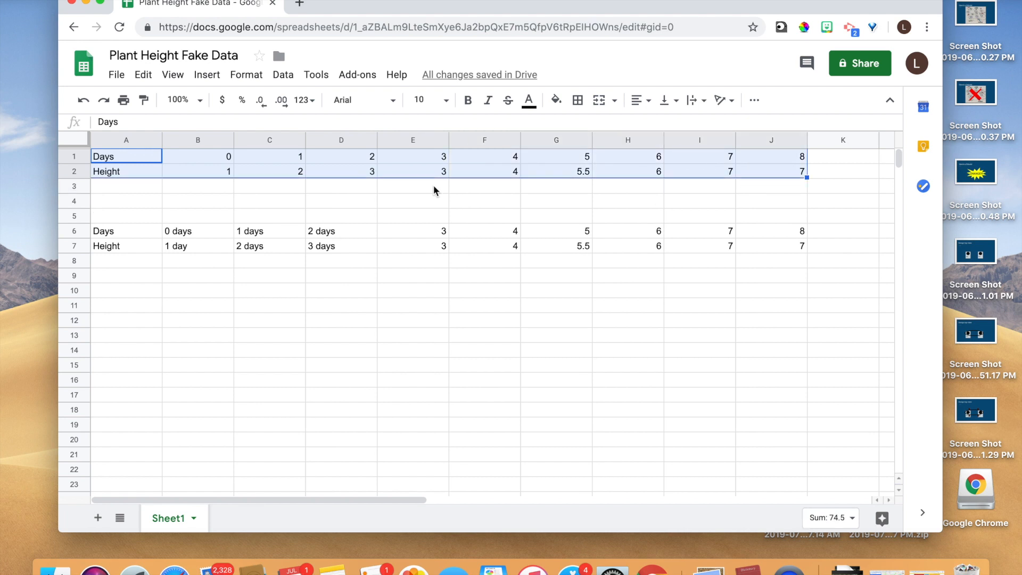
left_click(202, 81)
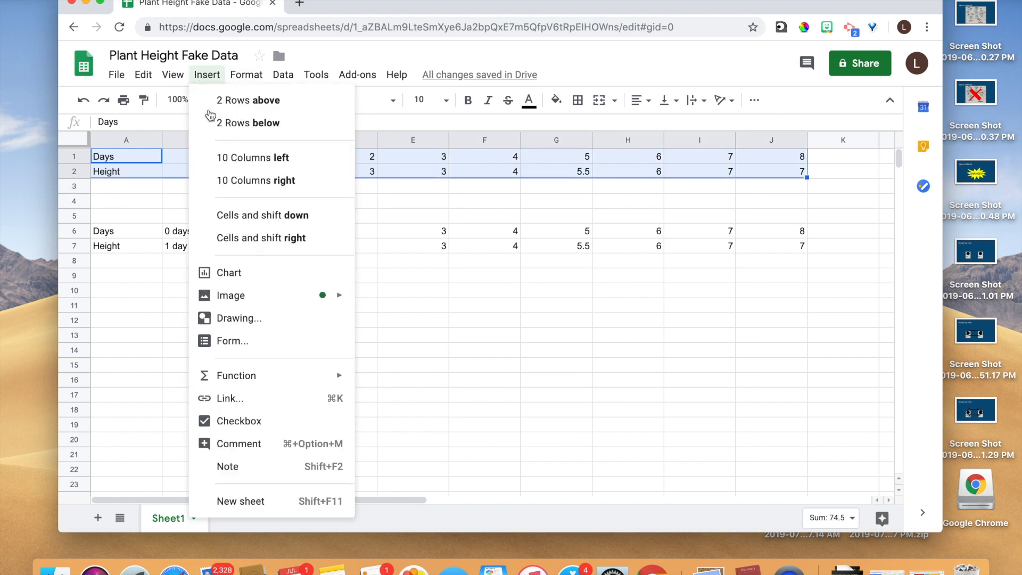
left_click(244, 277)
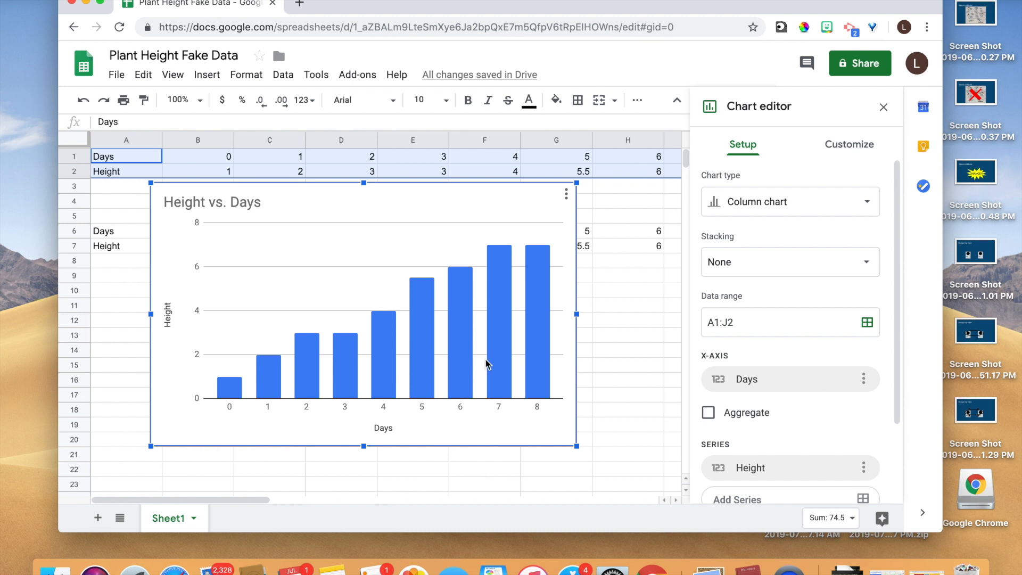
Step: Change the Height vs. Days chart from a column chart to a scatter chart
mouse_move(395, 366)
left_click(765, 212)
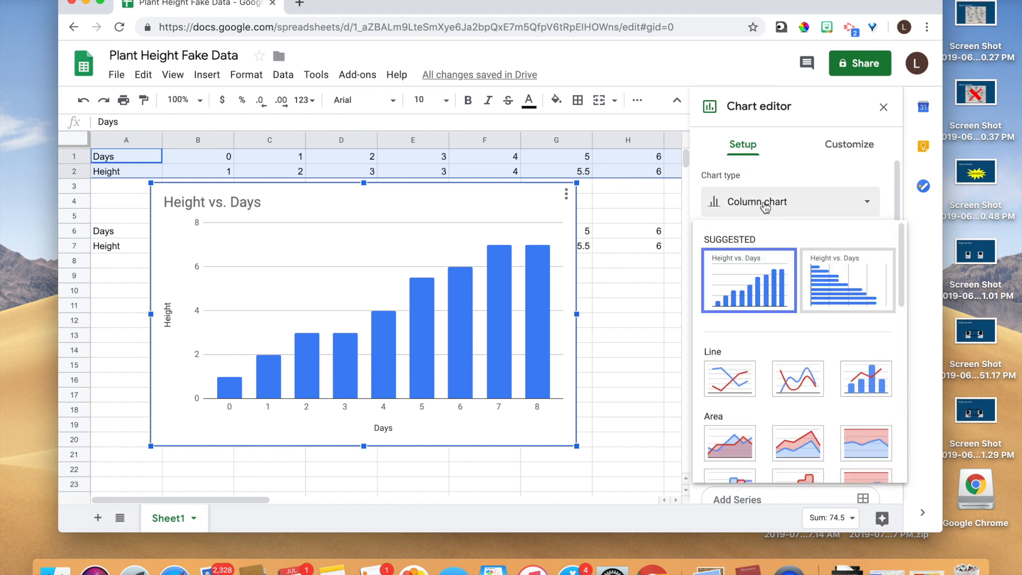
scroll(814, 437, "down", 10)
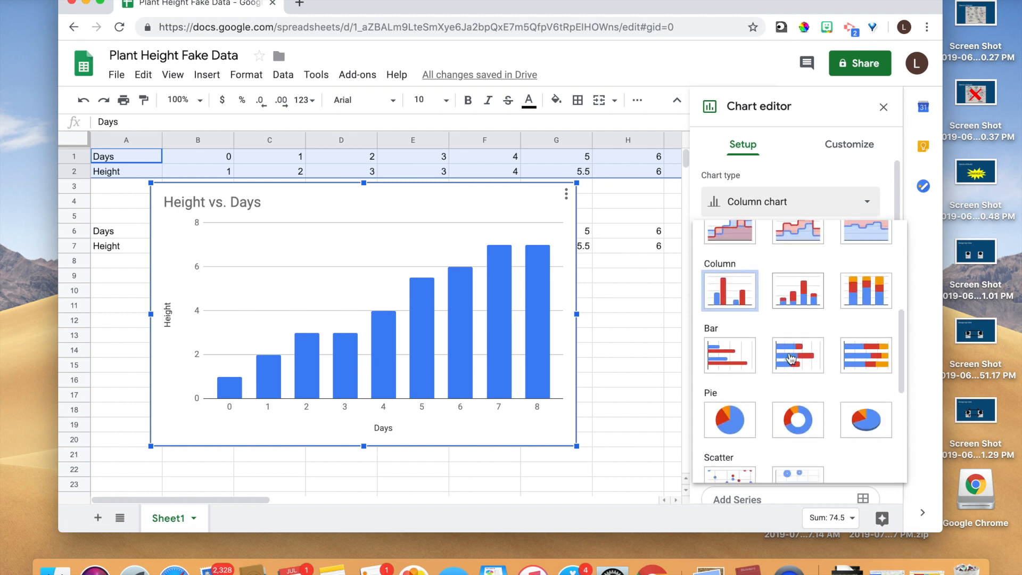
left_click(727, 326)
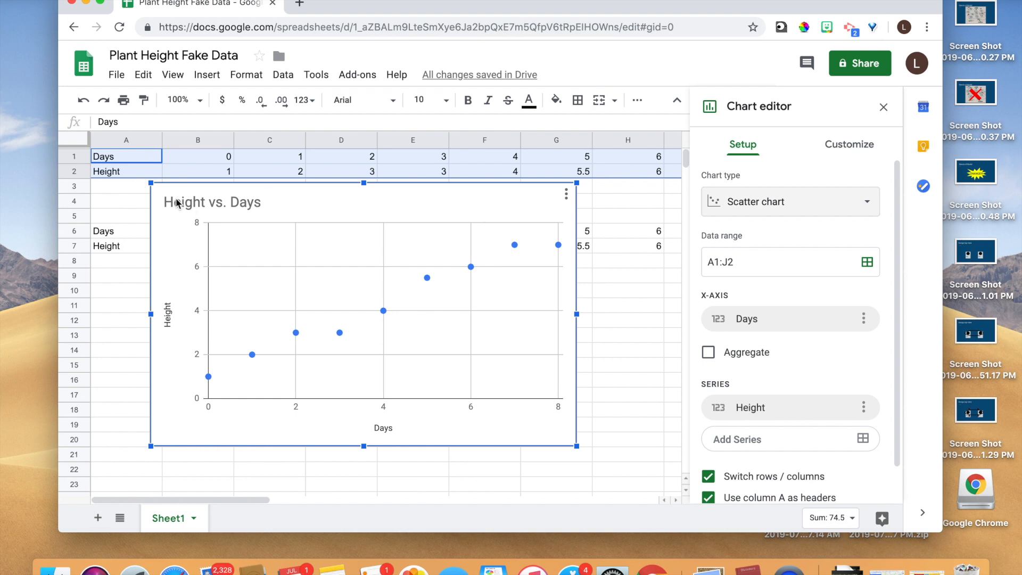
Step: Change the chart title to "How tall was my plant?" and format it at size 24 in black
double_click(207, 205)
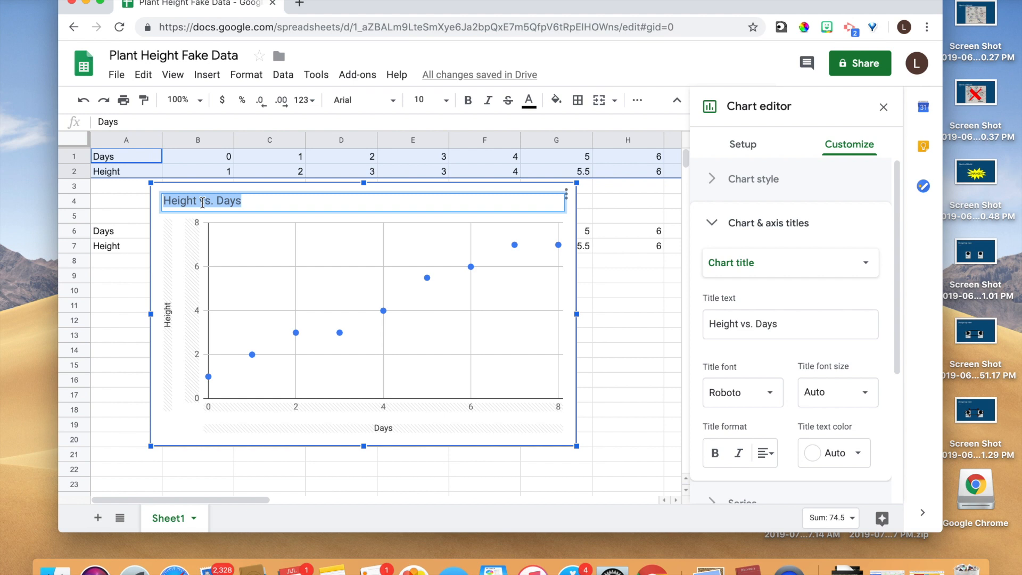
left_click(754, 327)
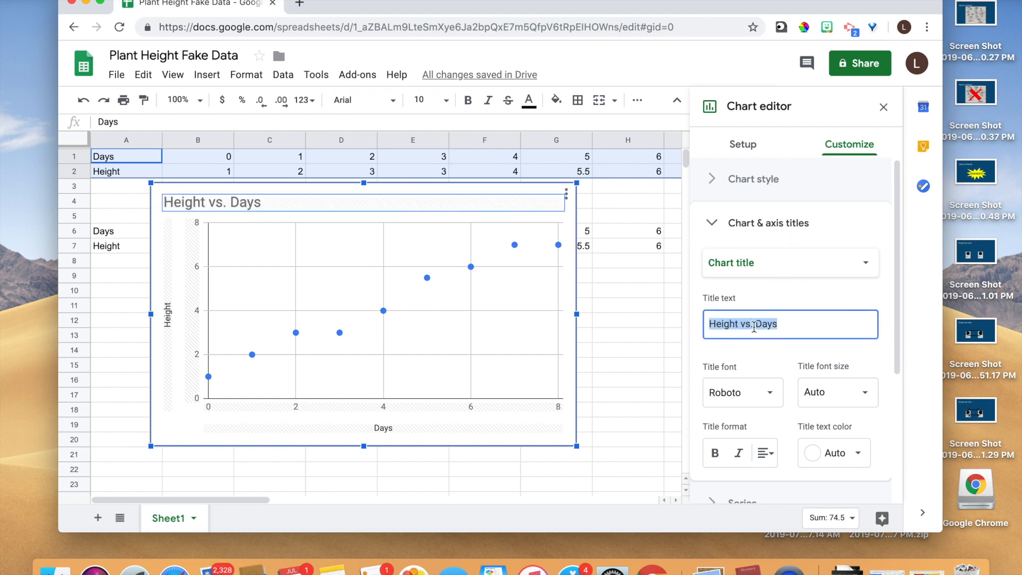
type("How tall was my plant?")
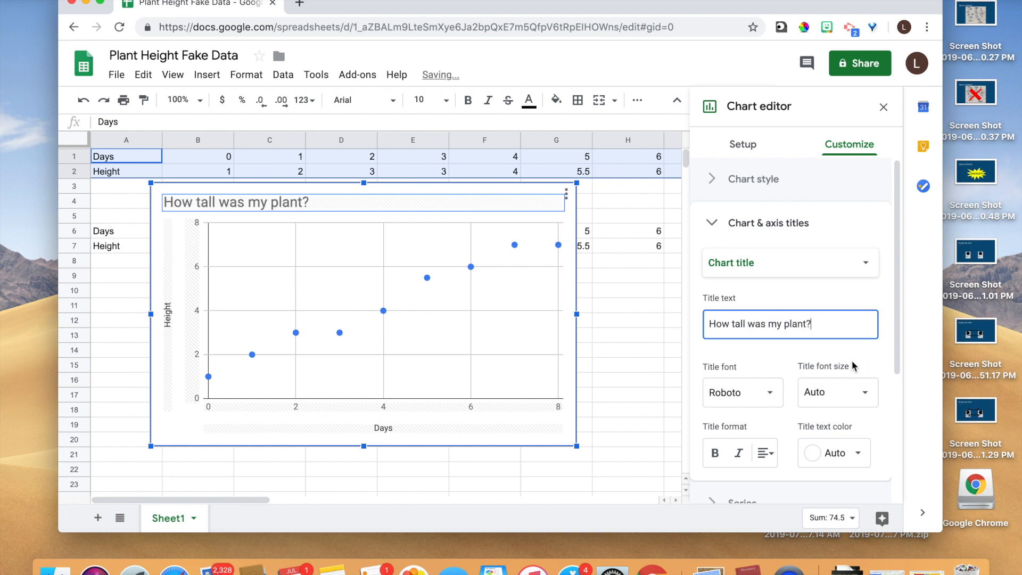
left_click(816, 400)
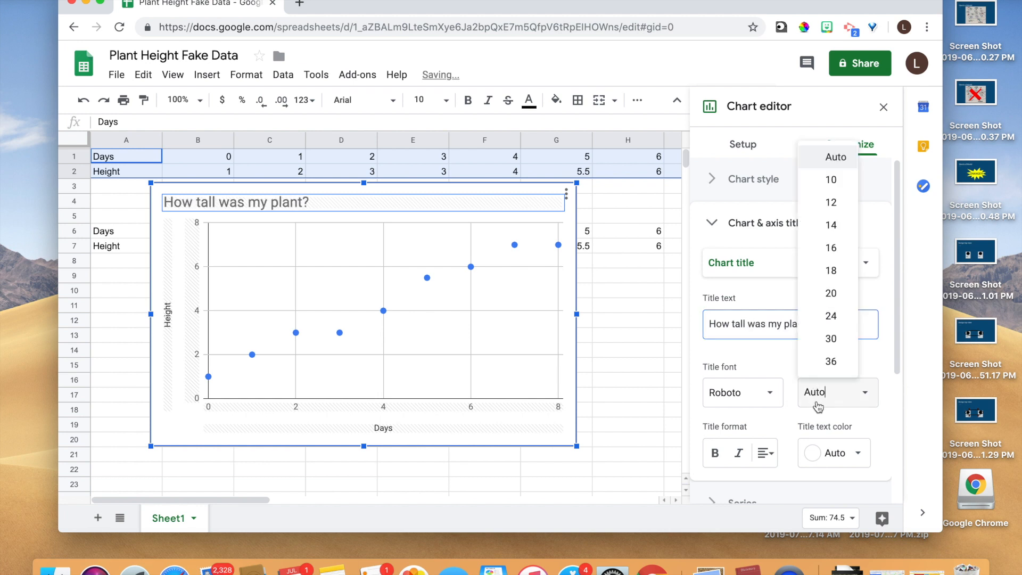
left_click(832, 317)
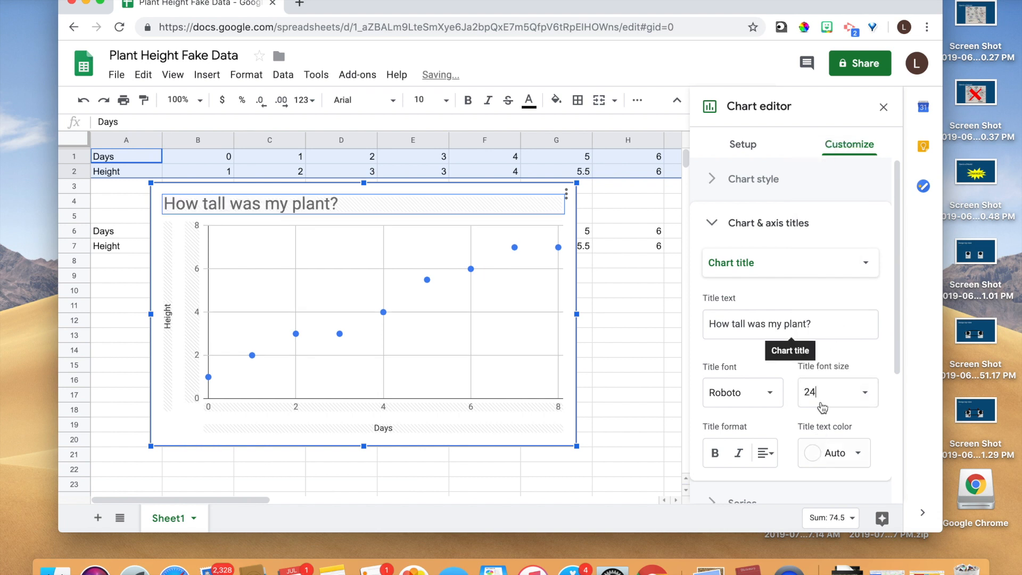
left_click(823, 453)
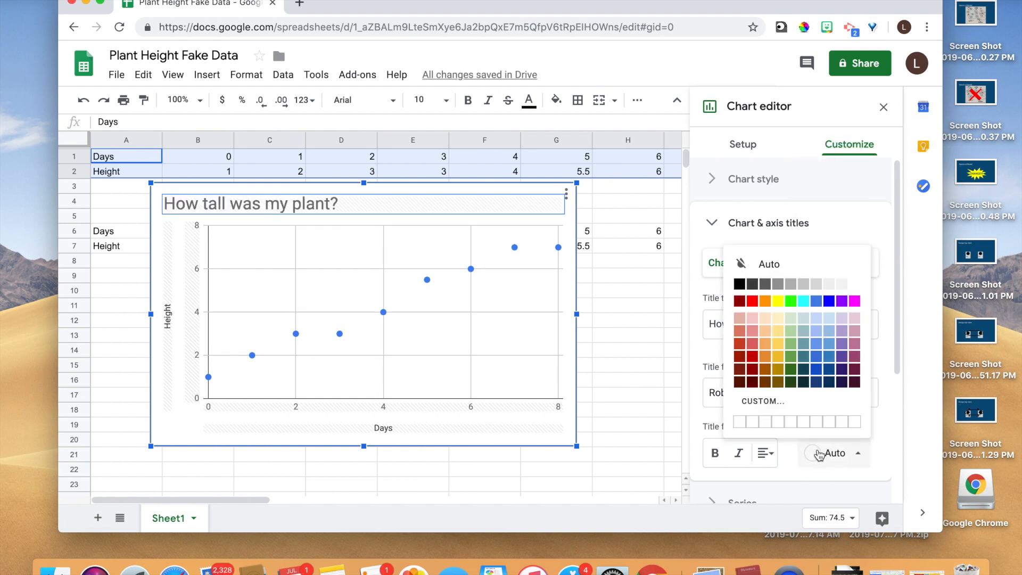
left_click(740, 285)
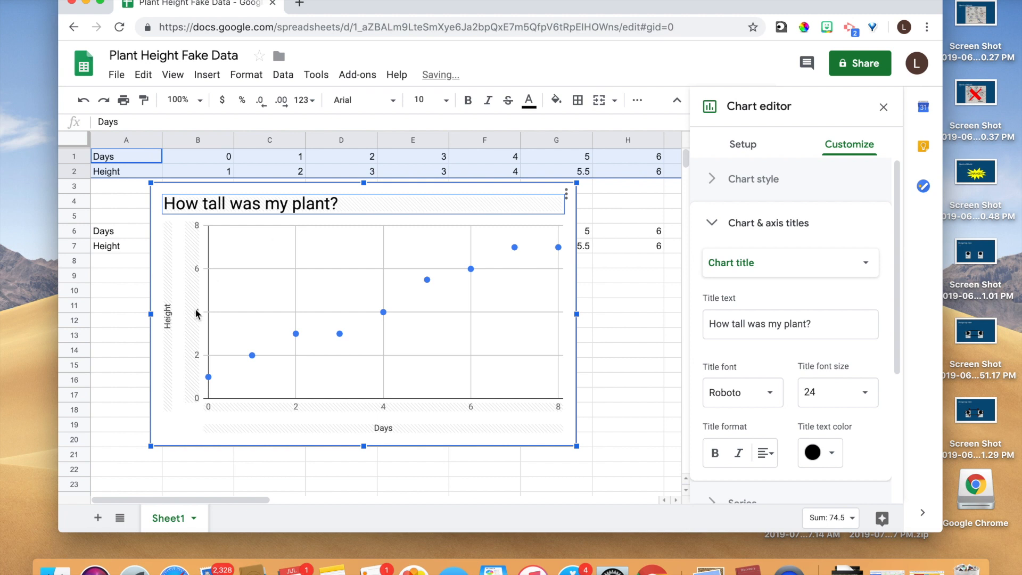
Step: Change the vertical axis title to "Height (cm)" and format it at size 20 in black
left_click(167, 334)
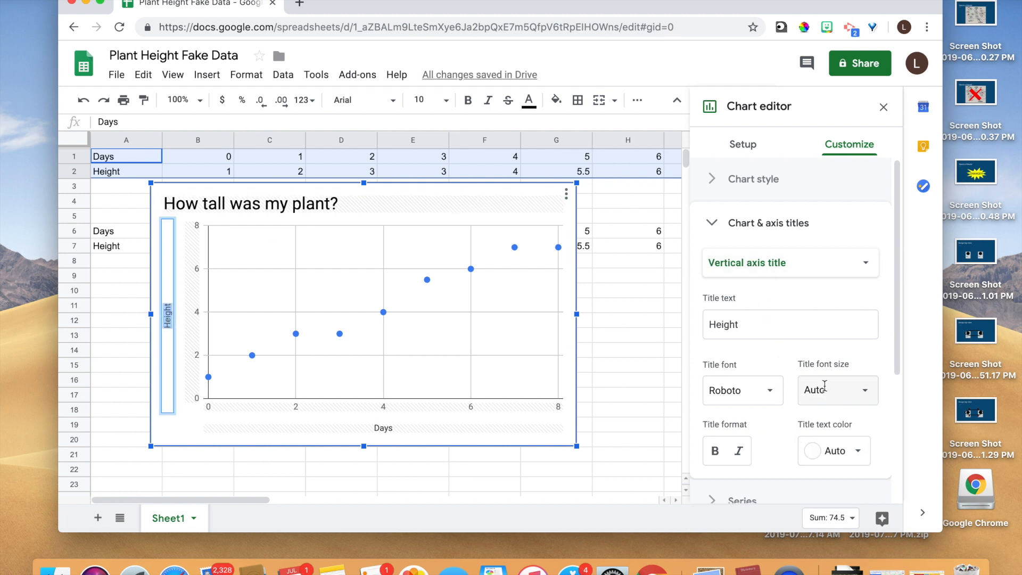
left_click(752, 330)
type("f")
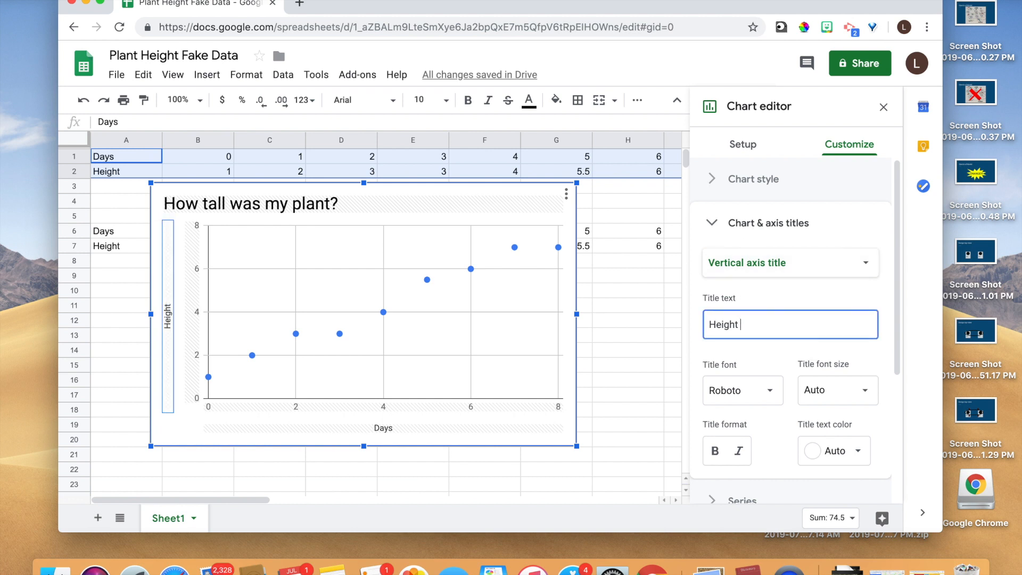
type("(cm)")
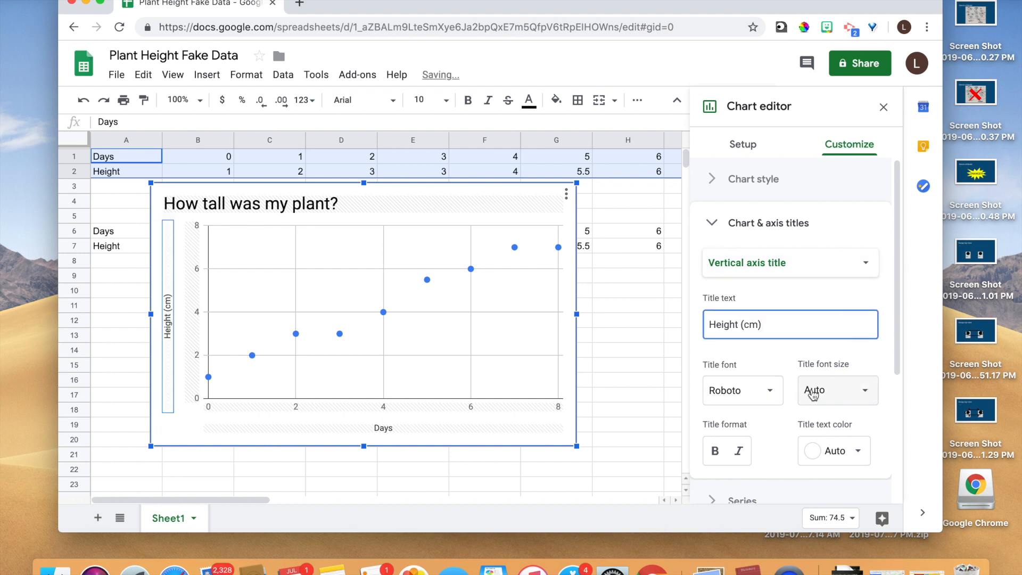
left_click(815, 390)
left_click(843, 288)
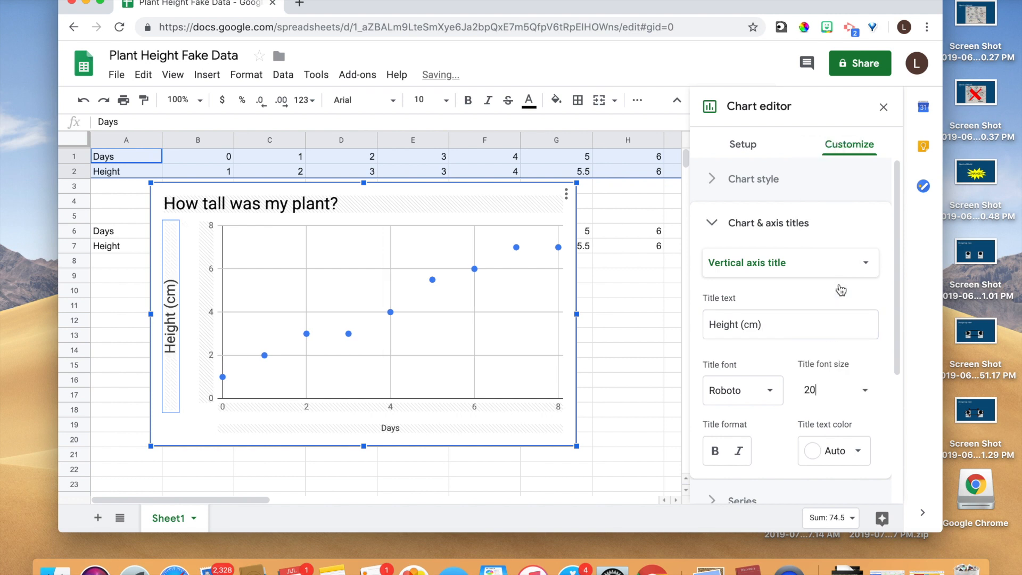
left_click(832, 451)
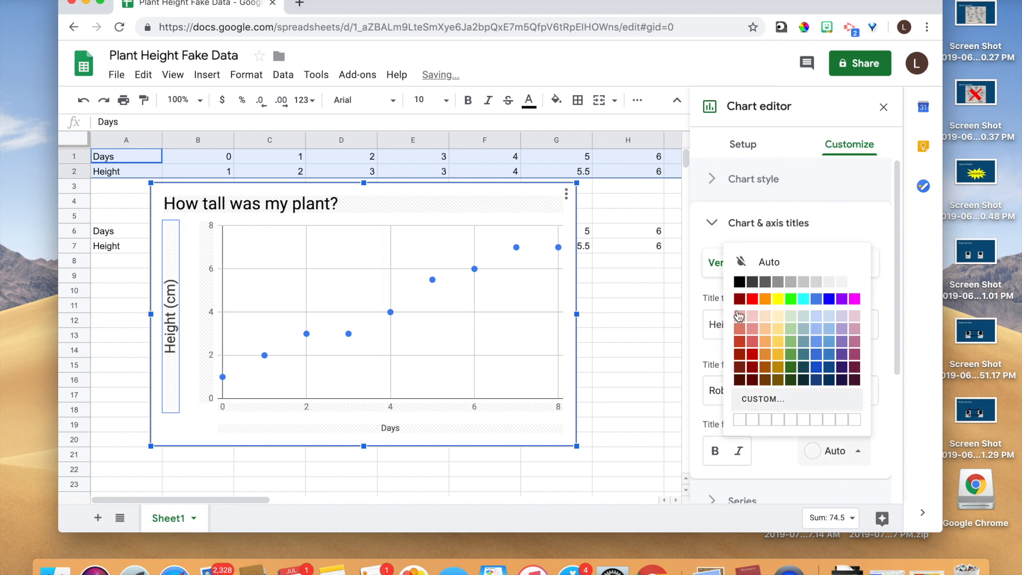
left_click(740, 282)
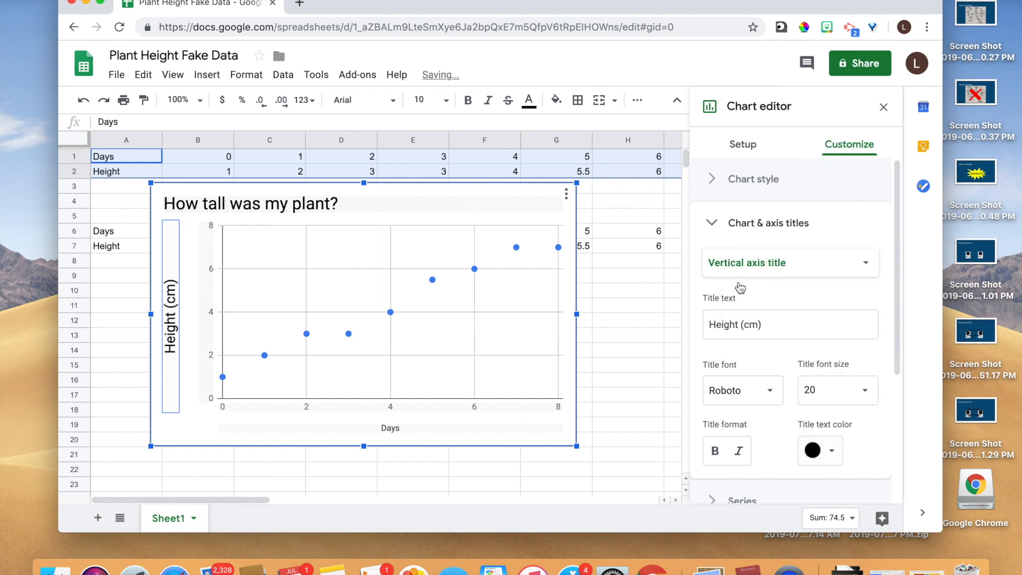
Step: Format the horizontal axis title "Days" at size 20 in black and close the chart editor
left_click(390, 429)
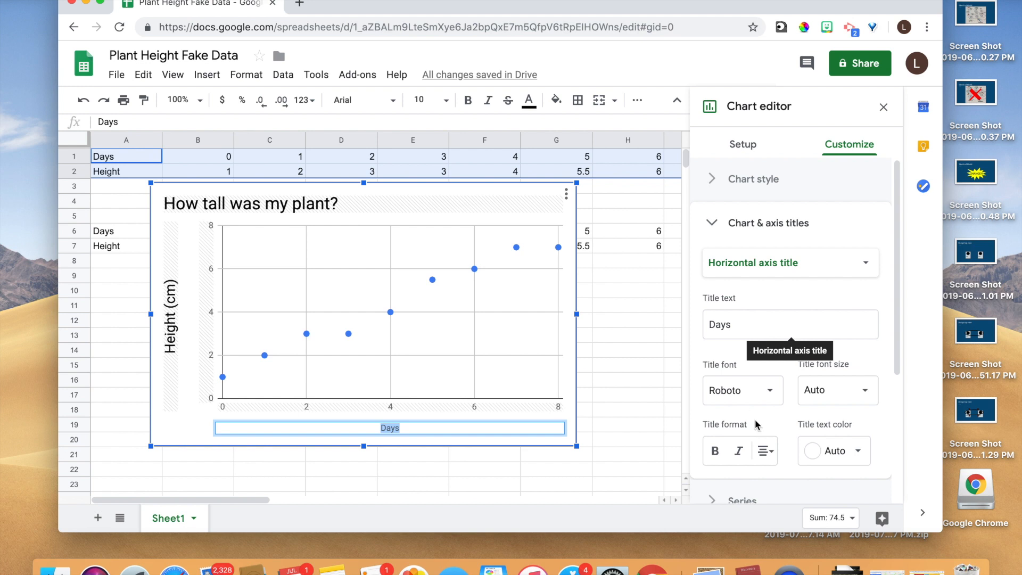
left_click(839, 400)
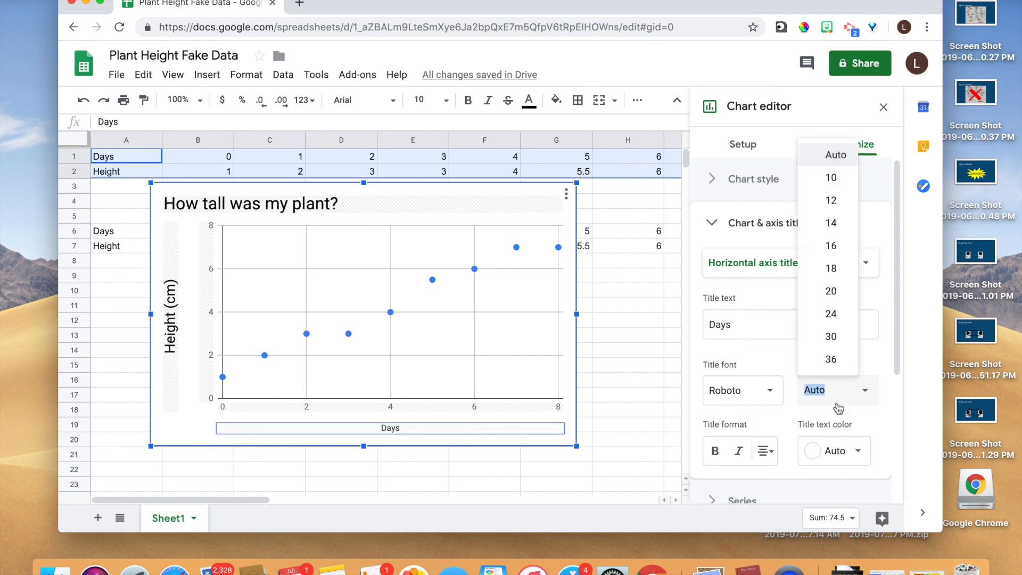
left_click(840, 291)
left_click(830, 452)
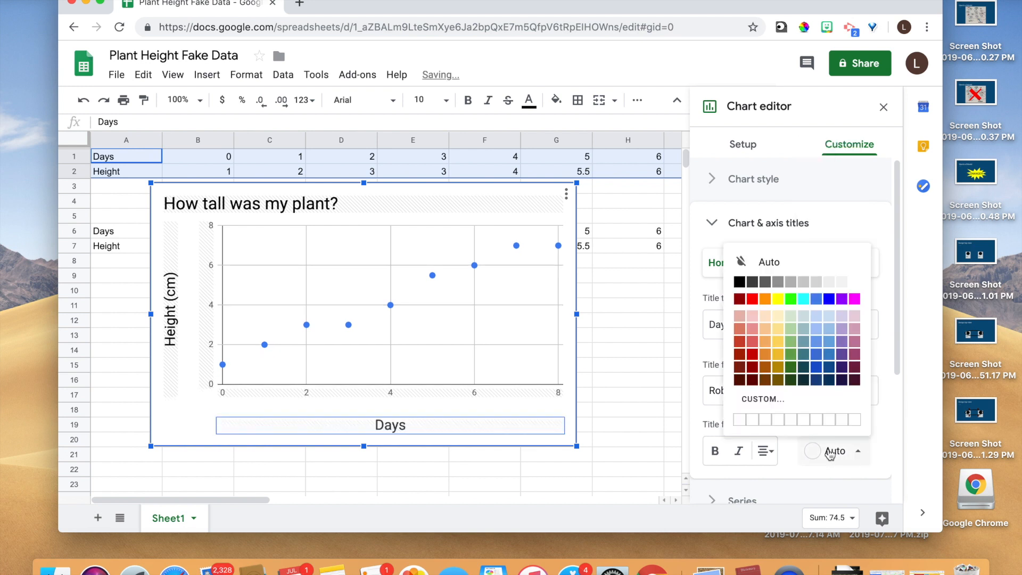
left_click(743, 288)
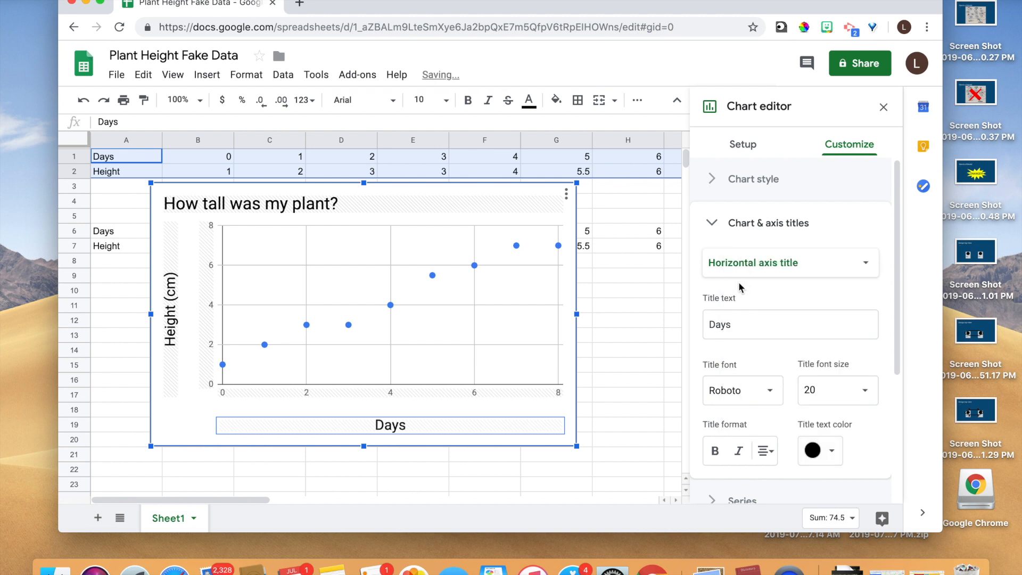
left_click(625, 310)
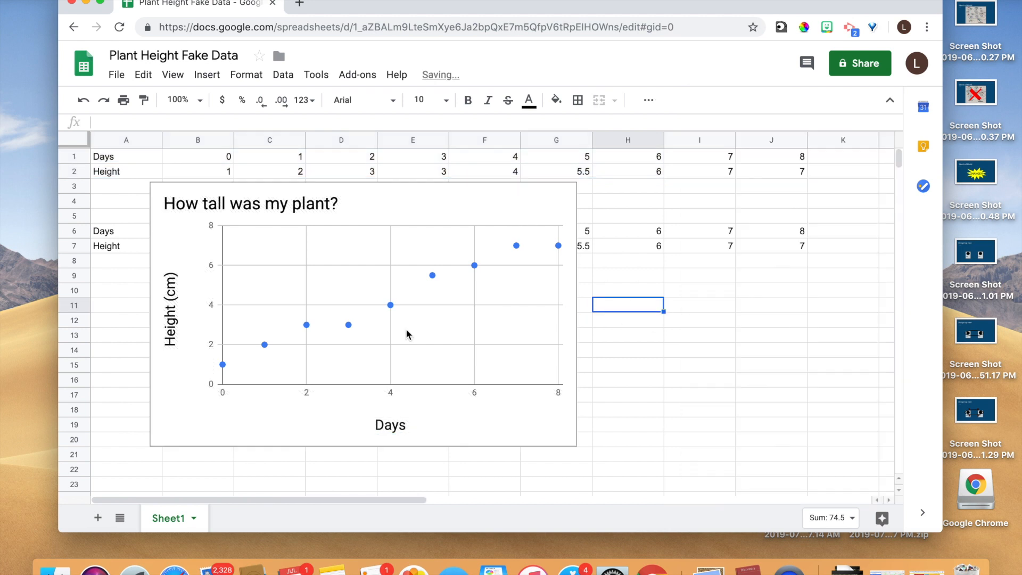